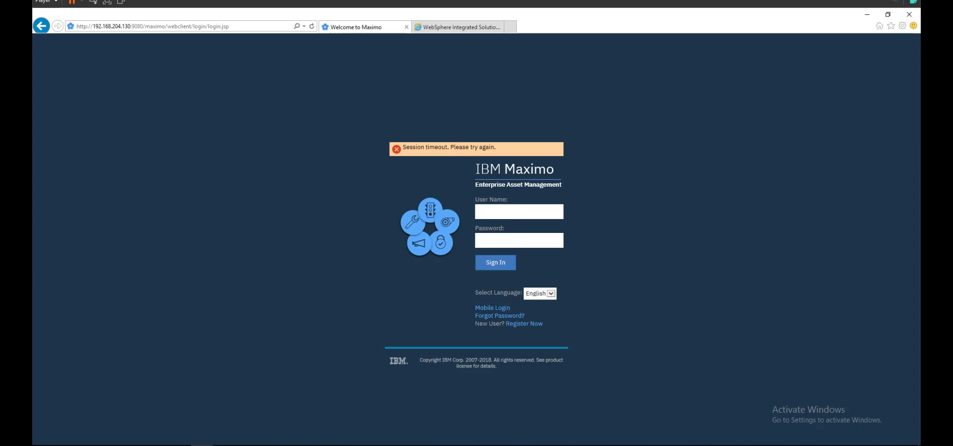
Step: Sign in with the saved login and open the Assets application to a blank asset record
{"action": "left_click", "coordinate": [493, 215]}
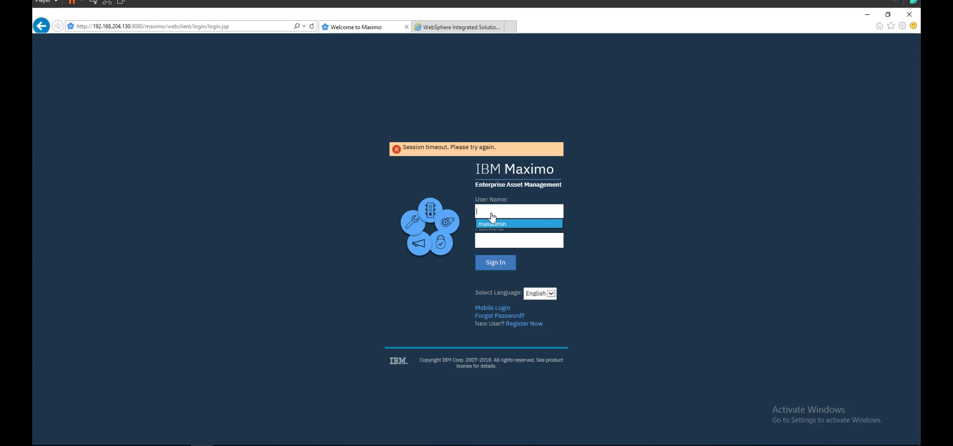
{"action": "key", "text": "Return"}
{"action": "key", "text": "Return"}
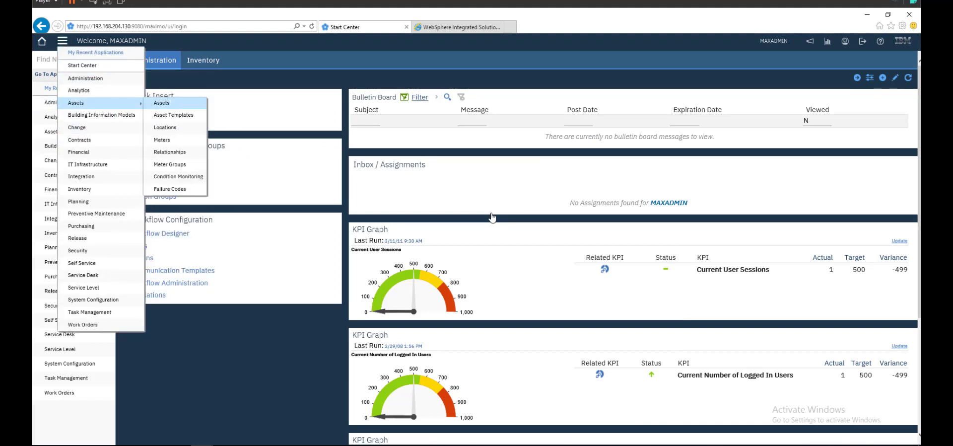
{"action": "left_click", "coordinate": [161, 103]}
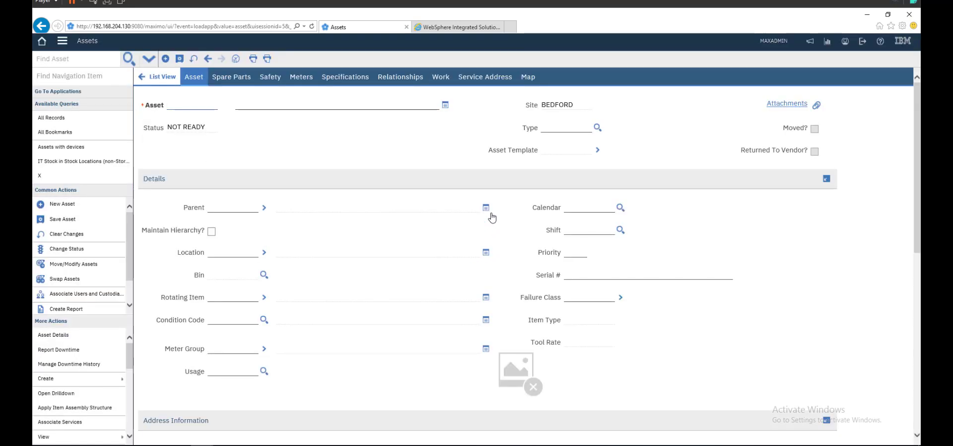
Step: Name the new asset TEST-ASSET with the description 'Test Asset'
{"action": "type", "text": "Tets"}
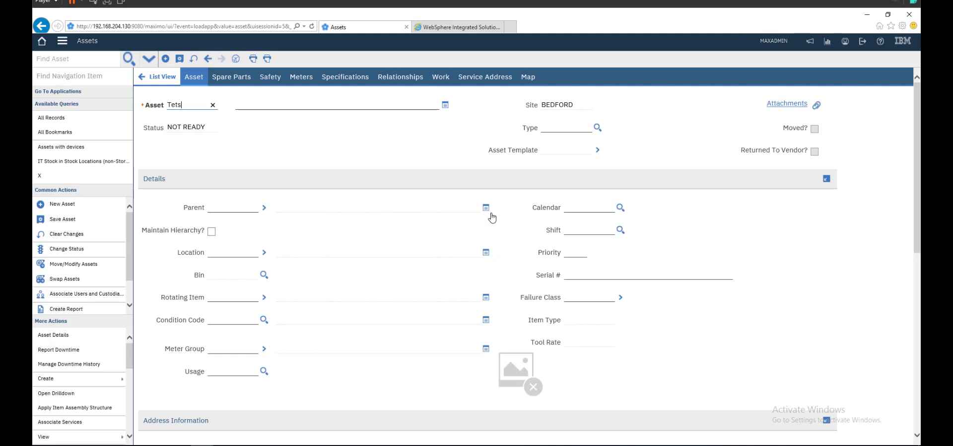
{"action": "key", "text": "BackSpace"}
{"action": "type", "text": "st"}
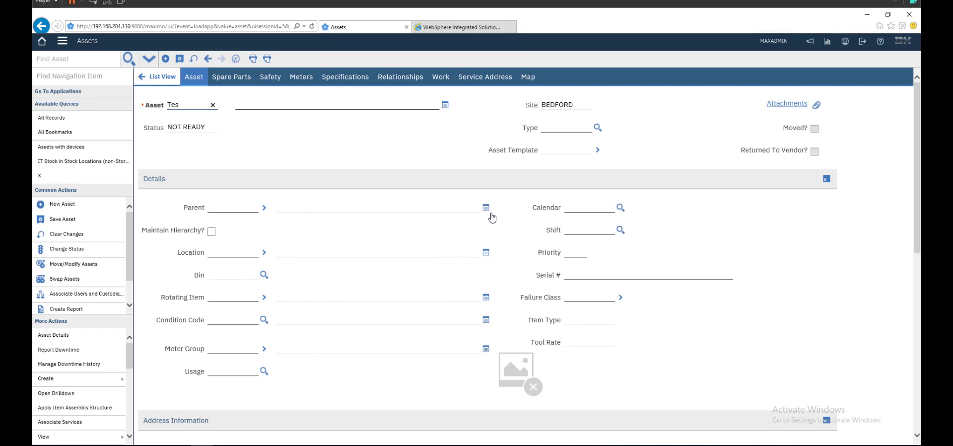
{"action": "type", "text": "-Asset"}
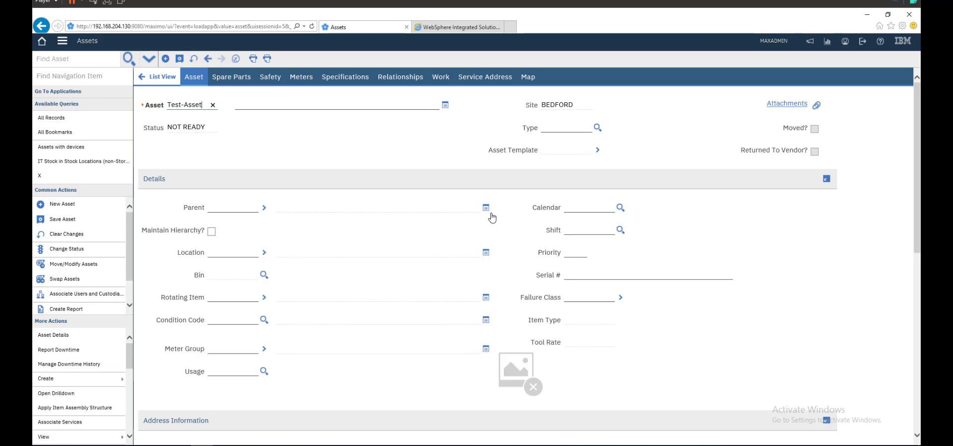
{"action": "key", "text": "Tab"}
{"action": "type", "text": "Test Asset"}
{"action": "key", "text": "Tab"}
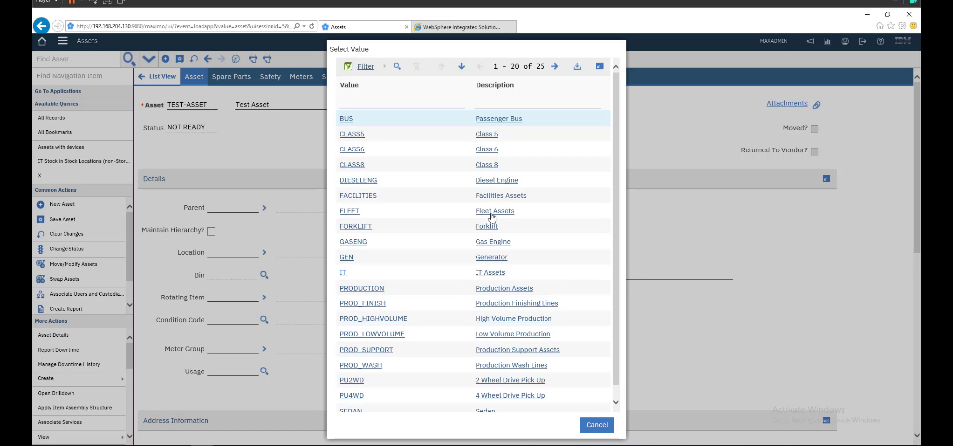
Step: Choose IT as the asset type
{"action": "left_click", "coordinate": [343, 272]}
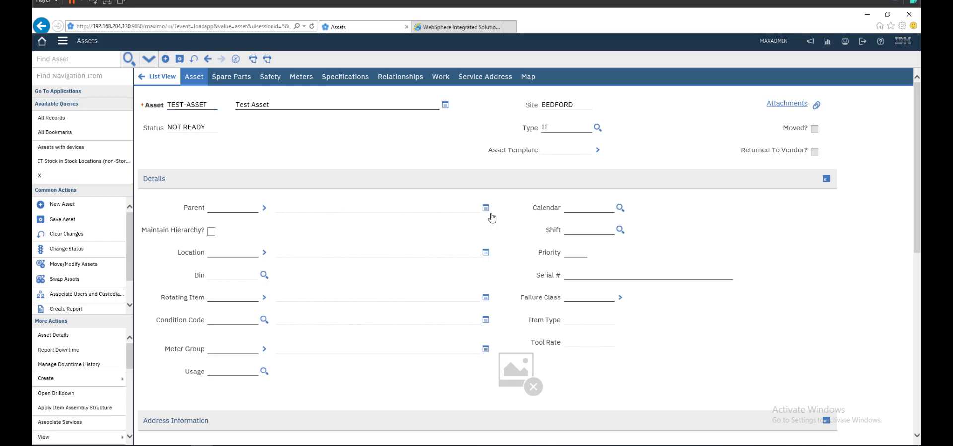
{"action": "scroll", "coordinate": [492, 217], "scroll_direction": "down", "scroll_amount": 6}
{"action": "scroll", "coordinate": [491, 217], "scroll_direction": "up", "scroll_amount": 3}
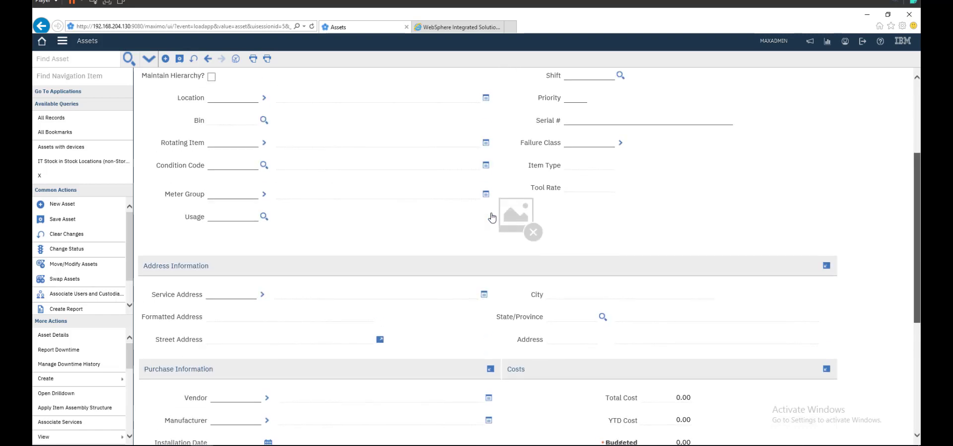
{"action": "scroll", "coordinate": [491, 217], "scroll_direction": "down", "scroll_amount": 5}
{"action": "scroll", "coordinate": [492, 217], "scroll_direction": "up", "scroll_amount": 8}
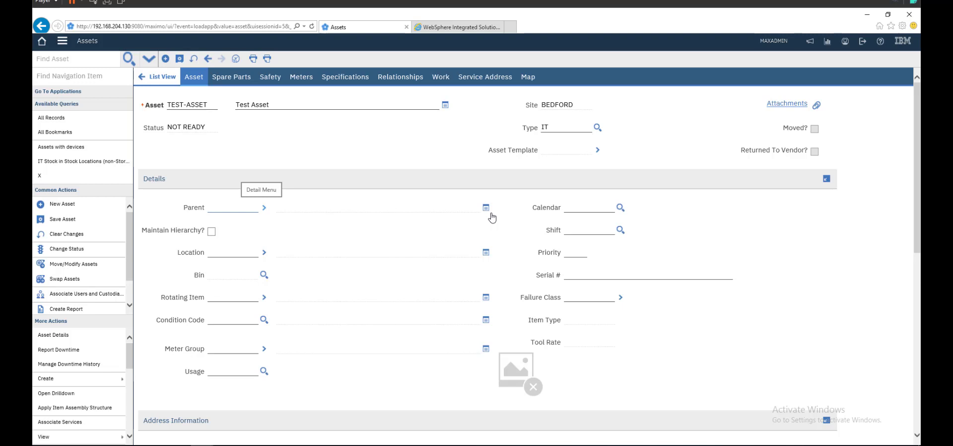
Step: Filter locations on 'test', assign TESTLOC (Test Location), and save the asset
{"action": "key", "text": "alt+F1"}
{"action": "key", "text": "Escape"}
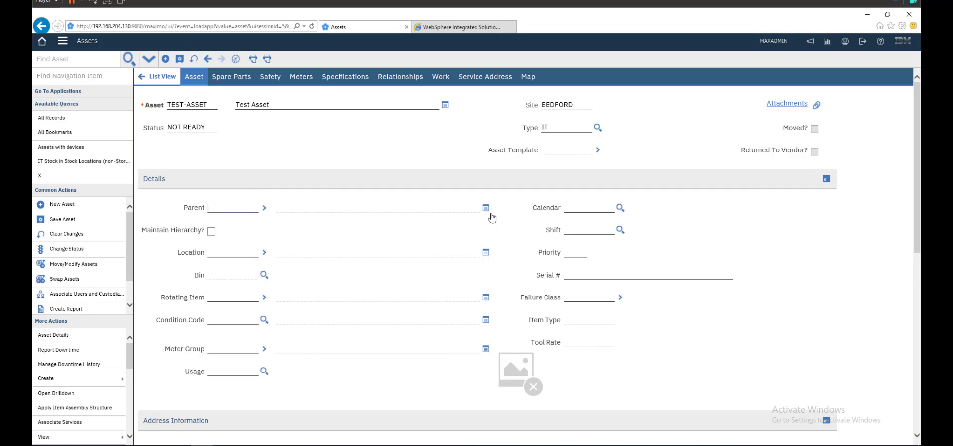
{"action": "key", "text": "Tab"}
{"action": "key", "text": "Tab"}
{"action": "key", "text": "alt+F1"}
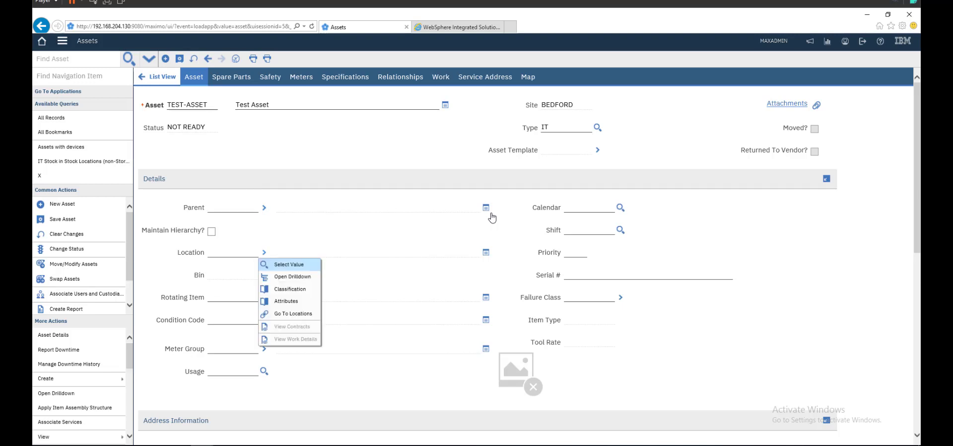
{"action": "key", "text": "Escape"}
{"action": "key", "text": "alt+F1"}
{"action": "key", "text": "Return"}
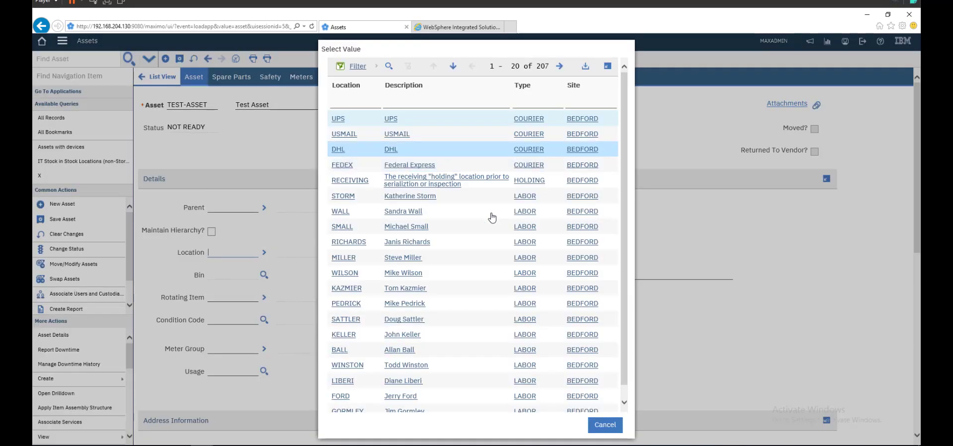
{"action": "type", "text": "test"}
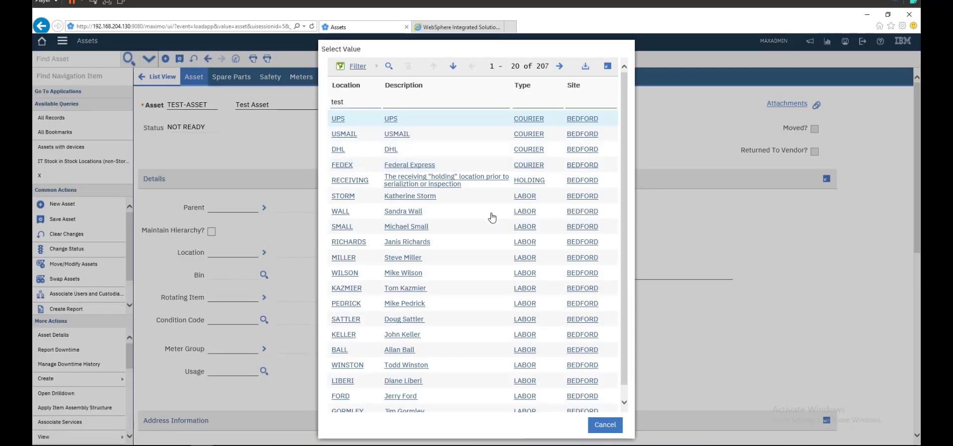
{"action": "key", "text": "Return"}
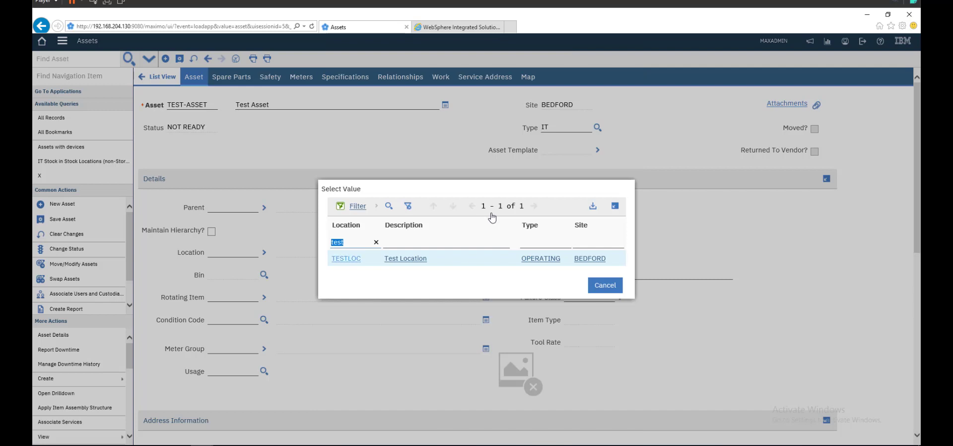
{"action": "key", "text": "Return"}
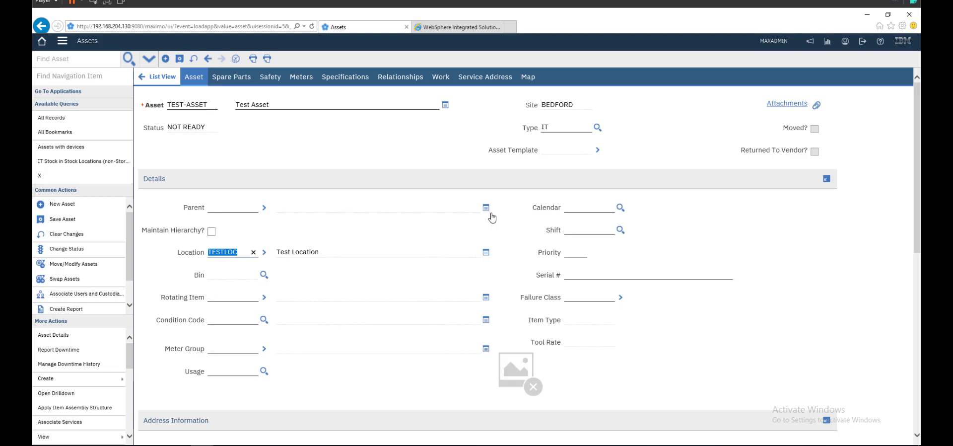
{"action": "key", "text": "Tab"}
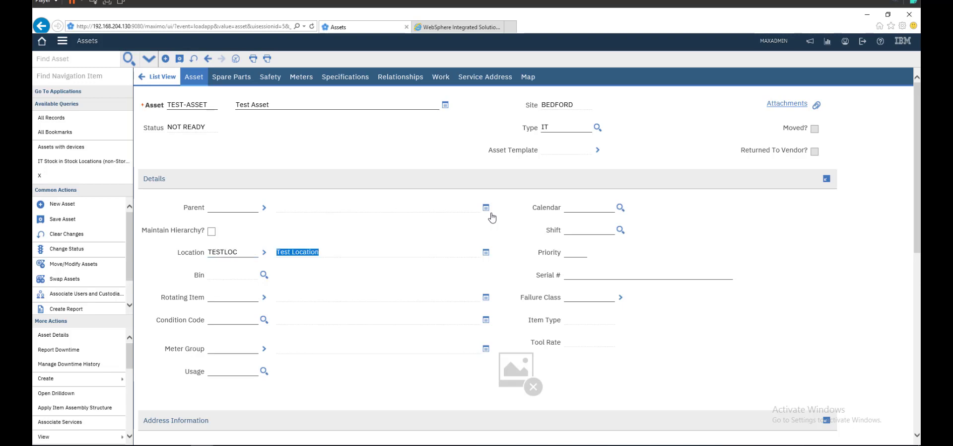
{"action": "key", "text": "alt+s"}
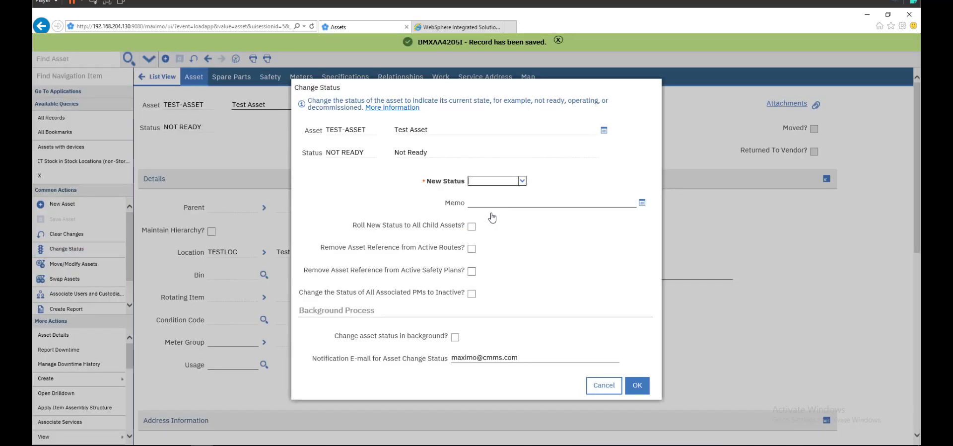
Step: Pick Operating as the new status in Change Status and confirm the change
{"action": "key", "text": "alt+Down"}
{"action": "key", "text": "Down"}
{"action": "key", "text": "Up"}
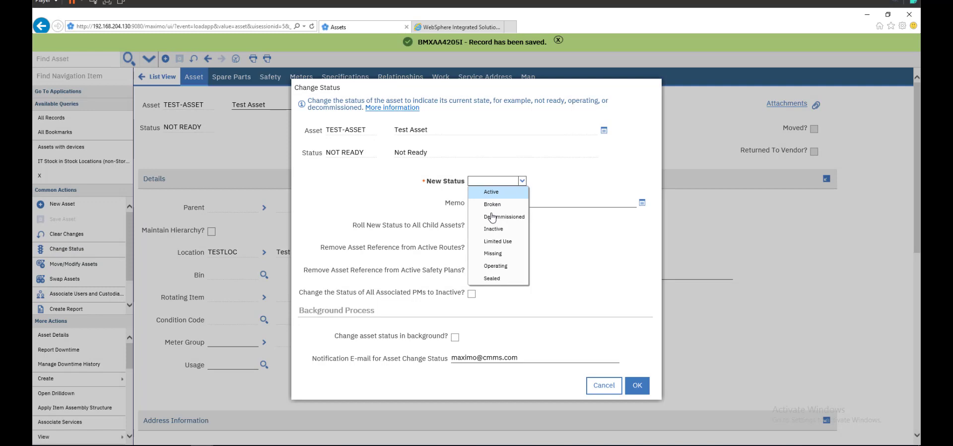
{"action": "key", "text": "Down"}
{"action": "key", "text": "Down"}
{"action": "key", "text": "Down"}
{"action": "key", "text": "Down"}
{"action": "key", "text": "Down"}
{"action": "key", "text": "Down"}
{"action": "key", "text": "Up"}
{"action": "key", "text": "Up"}
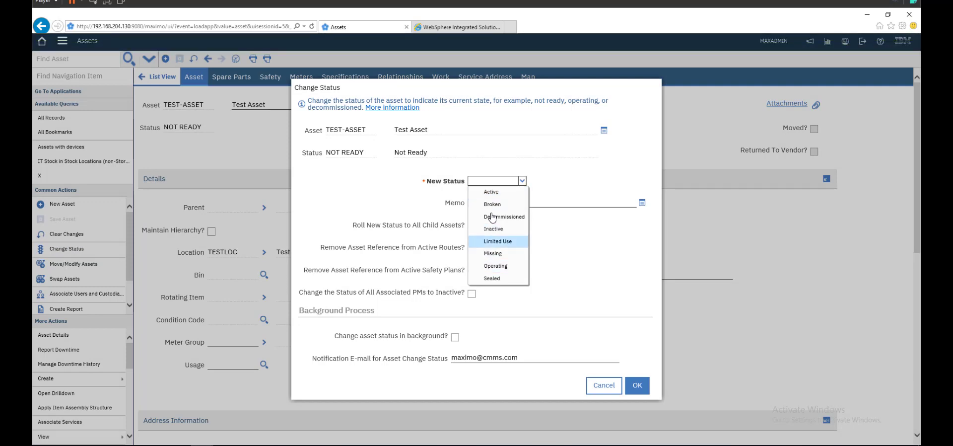
{"action": "key", "text": "Up"}
{"action": "key", "text": "Up"}
{"action": "key", "text": "Up"}
{"action": "key", "text": "Up"}
{"action": "key", "text": "Down"}
{"action": "key", "text": "Down"}
{"action": "key", "text": "Down"}
{"action": "key", "text": "Up"}
{"action": "key", "text": "Up"}
{"action": "key", "text": "Up"}
{"action": "key", "text": "Down"}
{"action": "key", "text": "Down"}
{"action": "key", "text": "Down"}
{"action": "key", "text": "Down"}
{"action": "key", "text": "Down"}
{"action": "key", "text": "Down"}
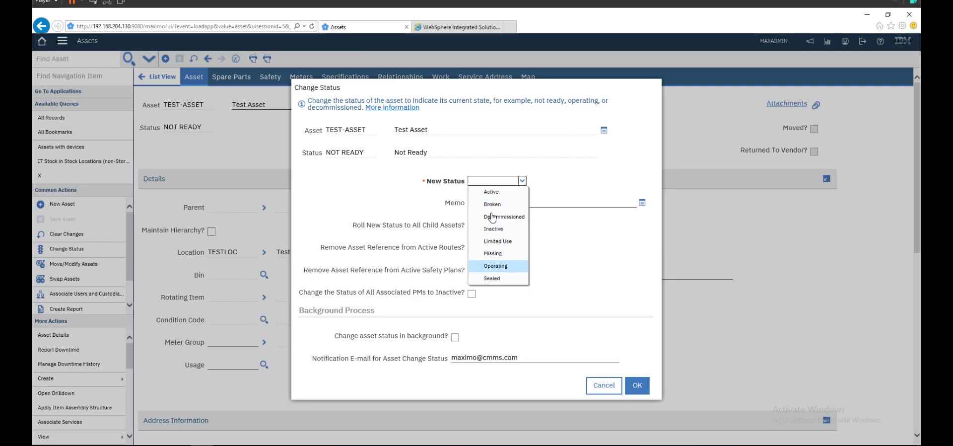
{"action": "key", "text": "Return"}
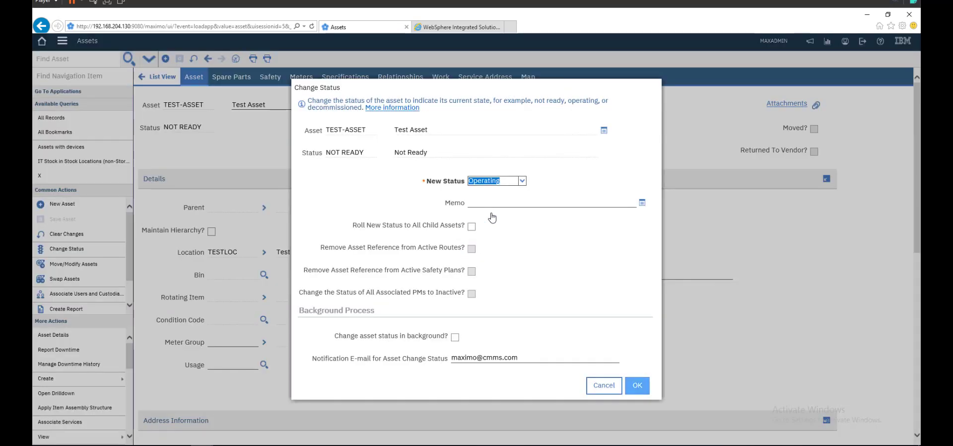
{"action": "key", "text": "Return"}
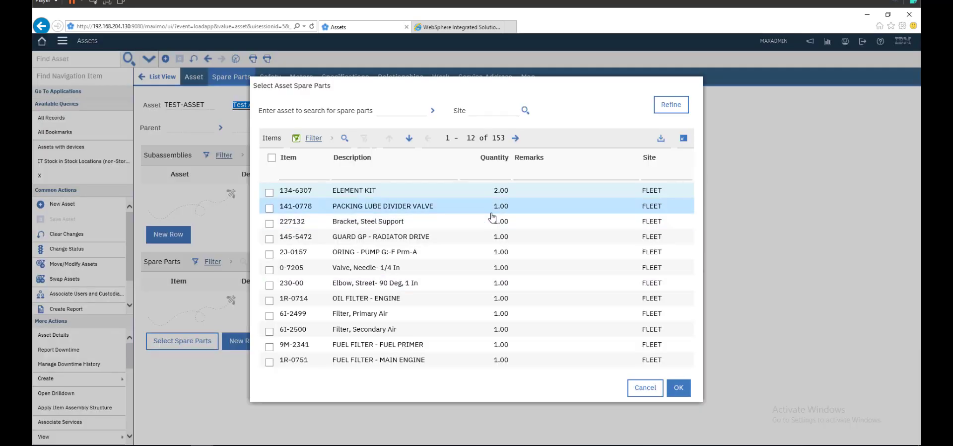
Step: Add spare part 1R-0714 OIL FILTER - ENGINE to the asset and save it
{"action": "key", "text": "Down"}
{"action": "key", "text": "Down"}
{"action": "key", "text": "Down"}
{"action": "key", "text": "Down"}
{"action": "key", "text": "Down"}
{"action": "key", "text": "Down"}
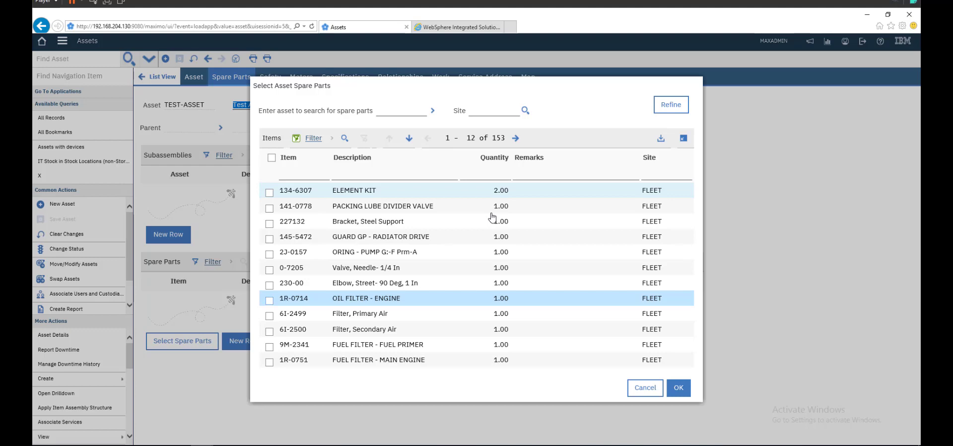
{"action": "key", "text": "space"}
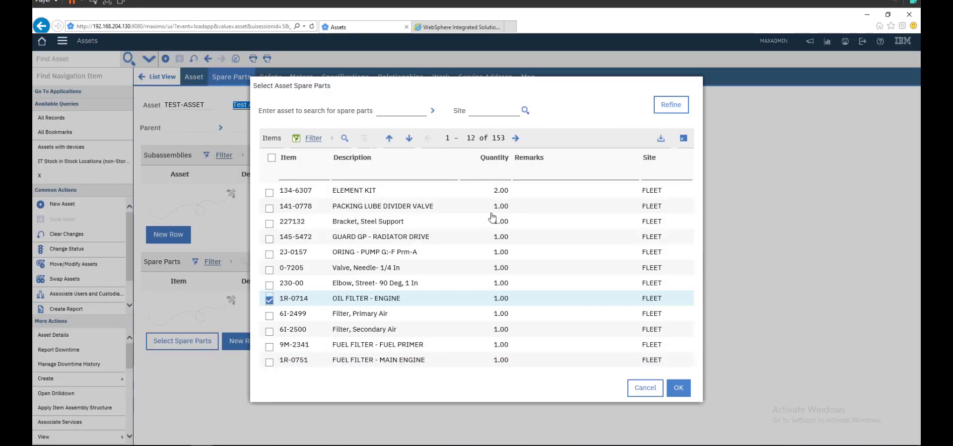
{"action": "key", "text": "Return"}
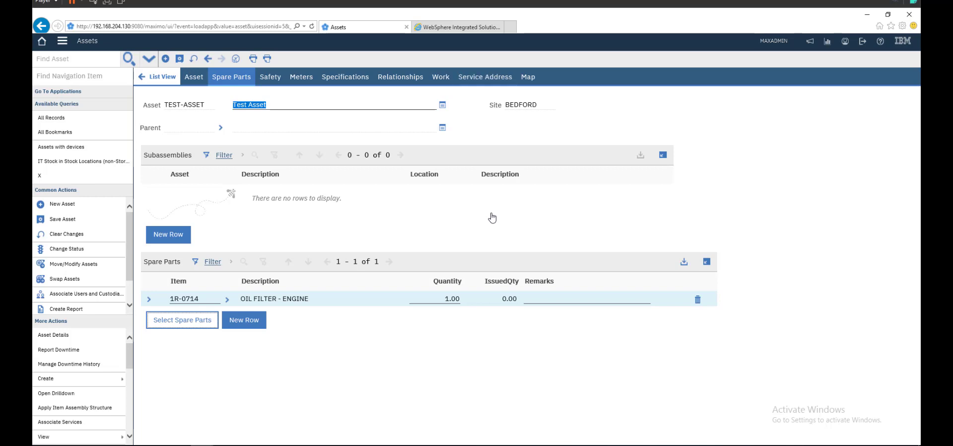
{"action": "key", "text": "alt+s"}
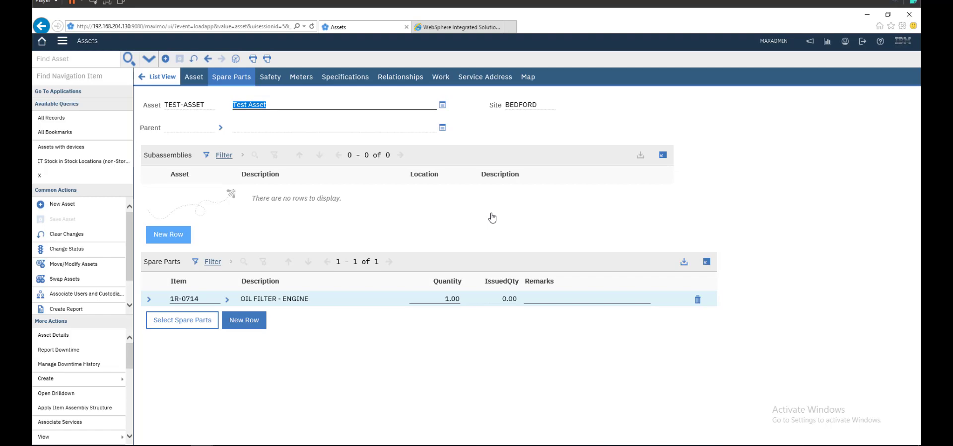
Step: Add asset 13150 Top Breaker System (BPM3100) as a new subassembly row
{"action": "key", "text": "Return"}
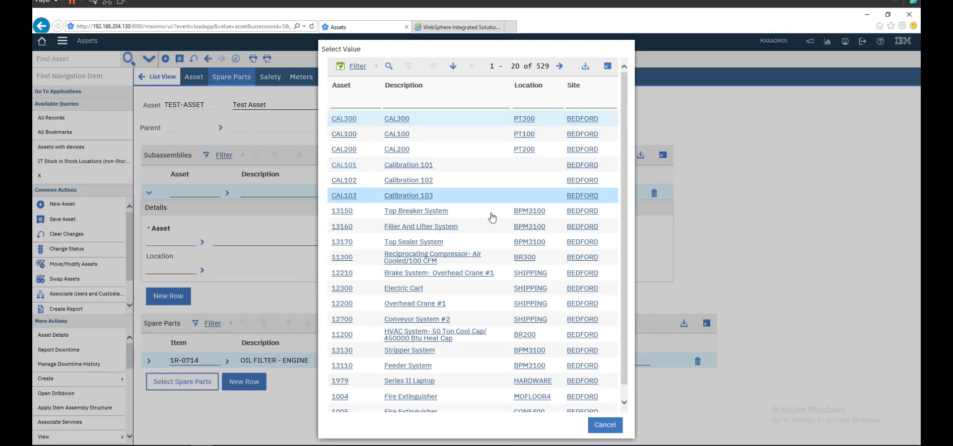
{"action": "left_click", "coordinate": [492, 217]}
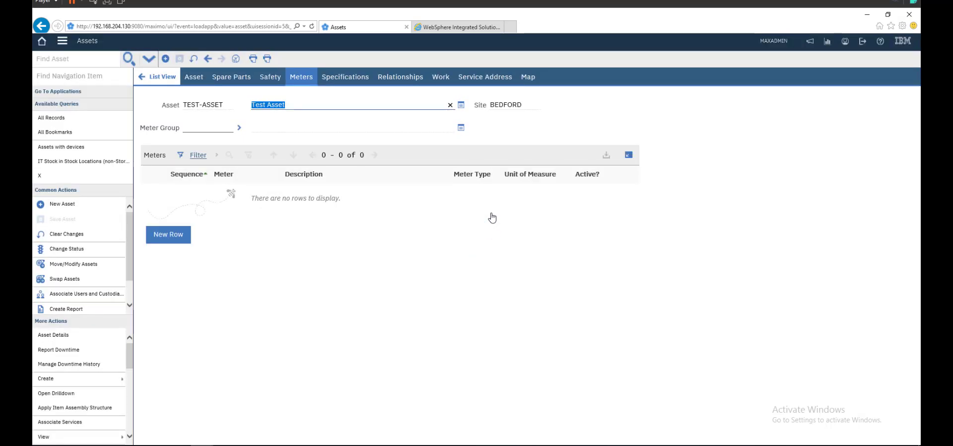
Step: Add a new meter row and select the PRESSURE gauge meter measured in PSI
{"action": "key", "text": "ctrl+shift+n"}
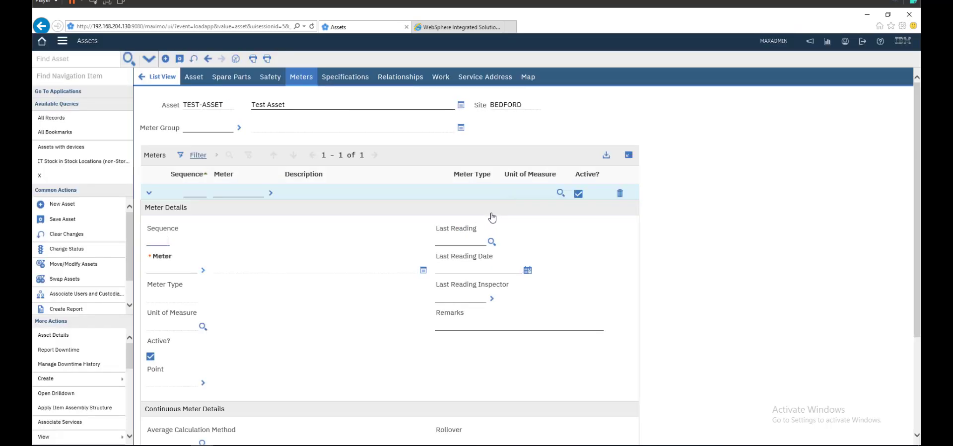
{"action": "key", "text": "alt+F1"}
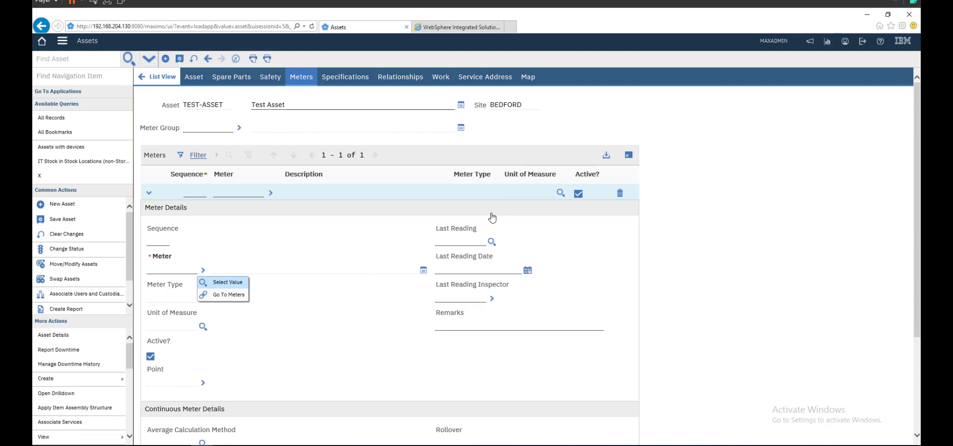
{"action": "key", "text": "Return"}
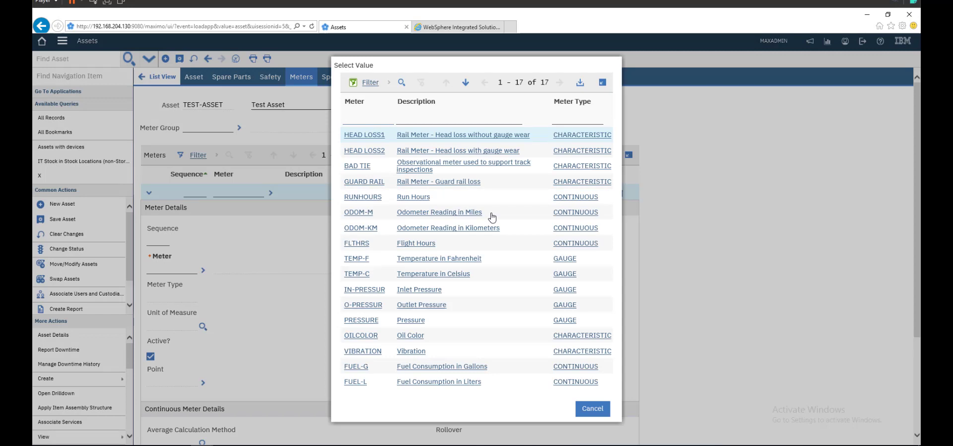
{"action": "key", "text": "Tab"}
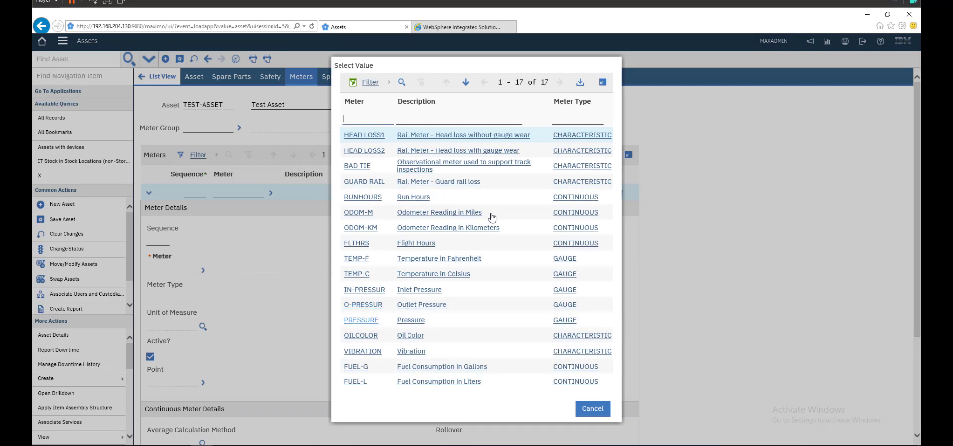
{"action": "key", "text": "shift+Tab"}
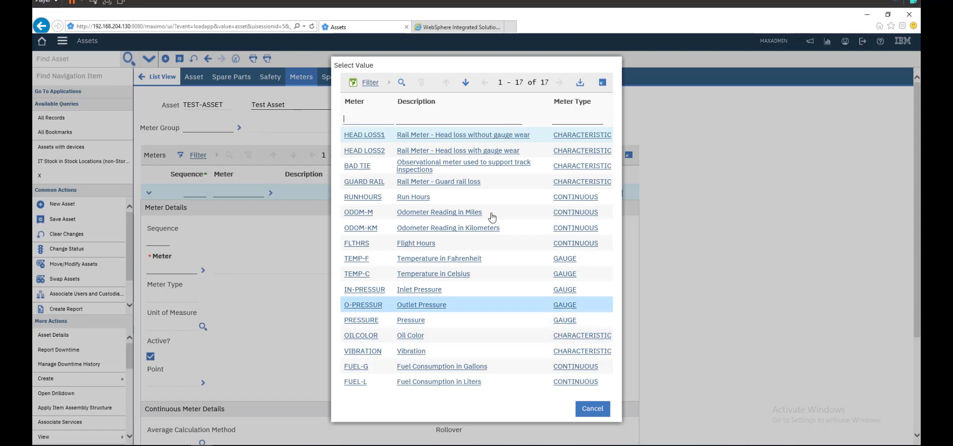
{"action": "key", "text": "Tab"}
{"action": "key", "text": "Tab"}
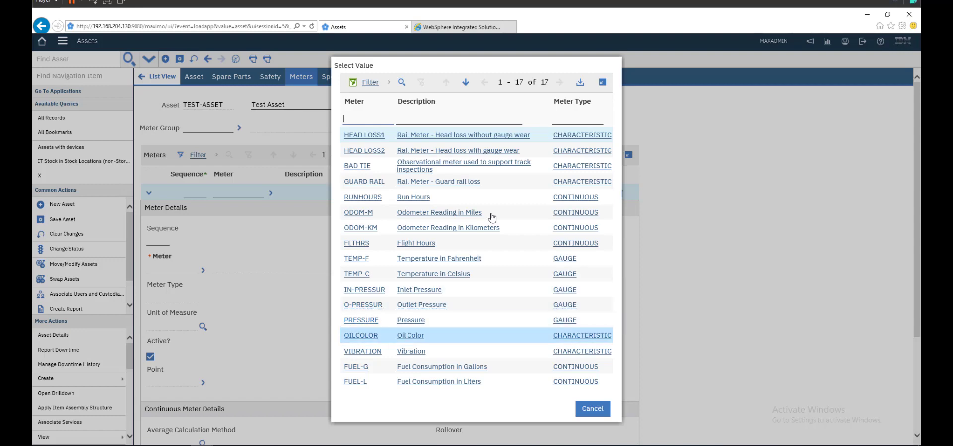
{"action": "key", "text": "shift+Tab"}
{"action": "key", "text": "Tab"}
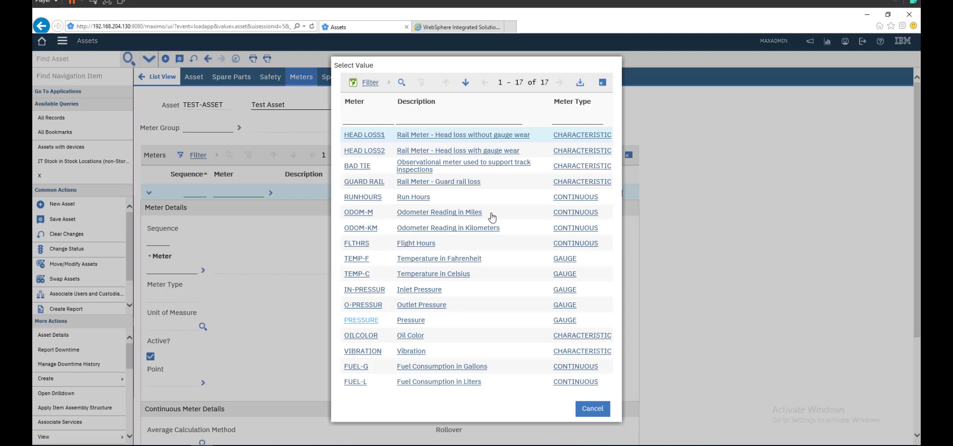
{"action": "key", "text": "Return"}
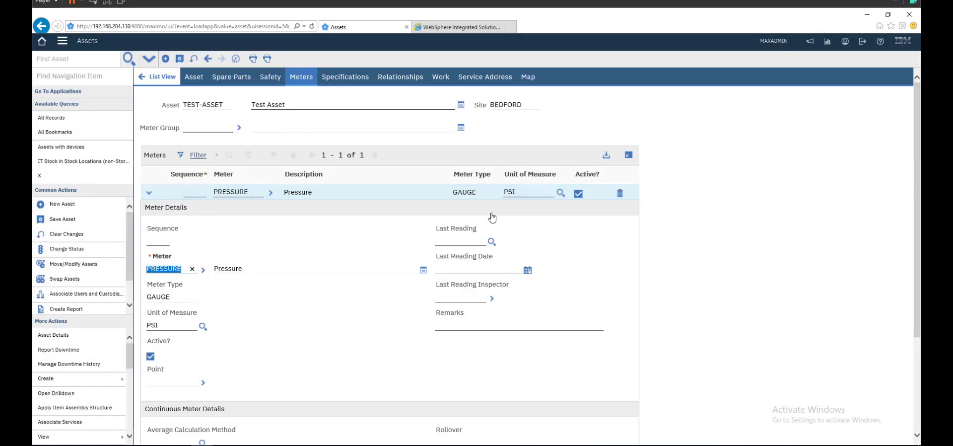
Step: Review the asset's Specifications, Relationships and Work tabs
{"action": "key", "text": "Tab"}
{"action": "key", "text": "Return"}
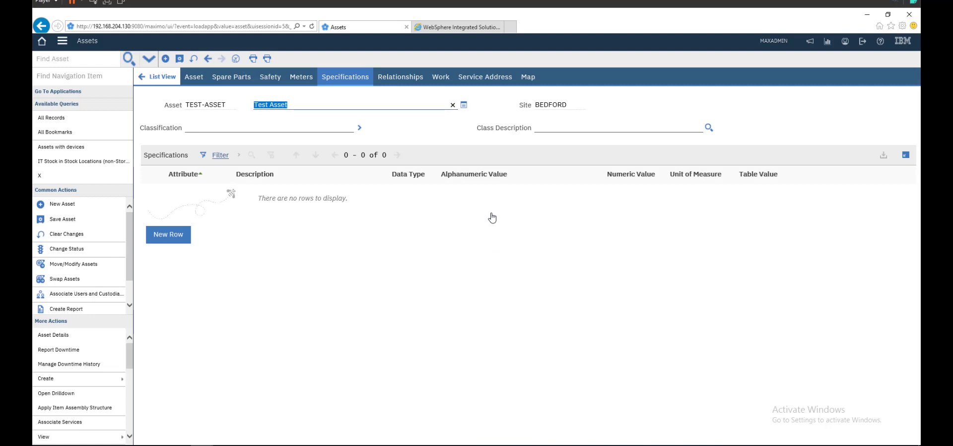
{"action": "key", "text": "Tab"}
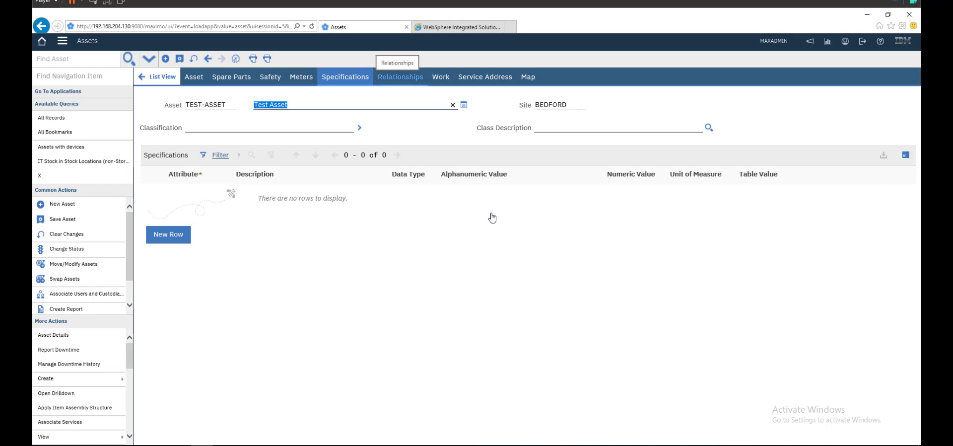
{"action": "key", "text": "Return"}
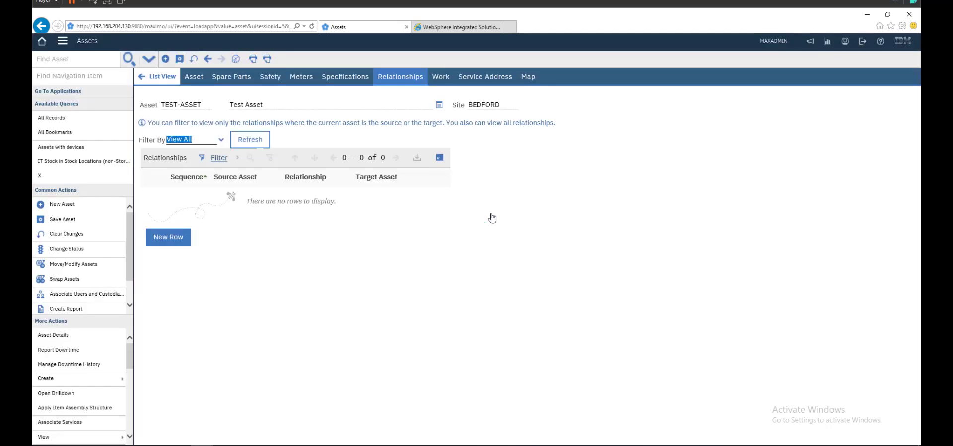
{"action": "key", "text": "Tab"}
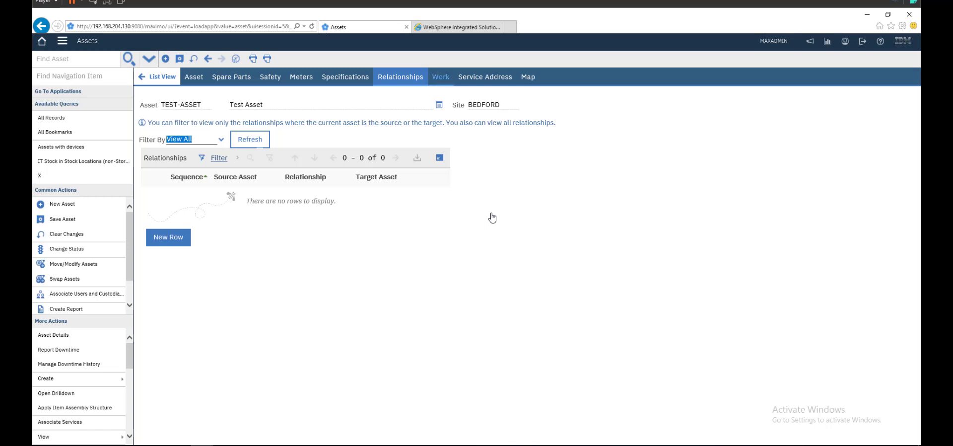
{"action": "key", "text": "Return"}
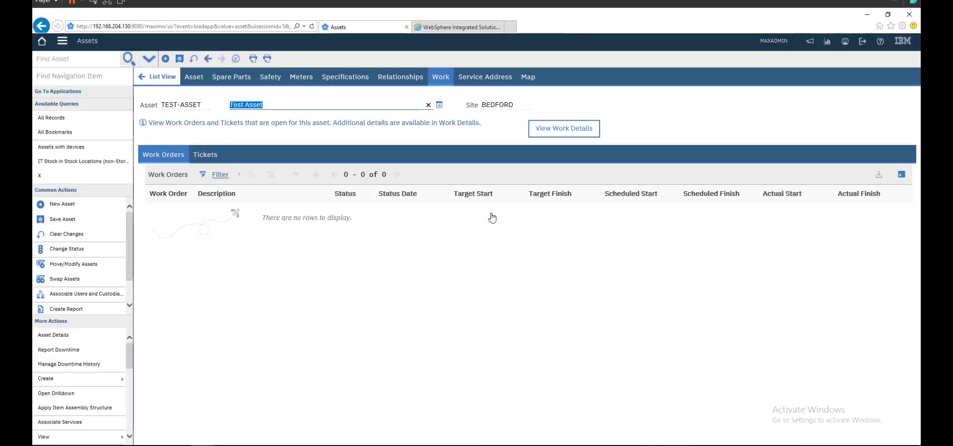
Step: Check the asset's tickets, then open View Work Details listing work orders 1031 and 3006
{"action": "key", "text": "Tab"}
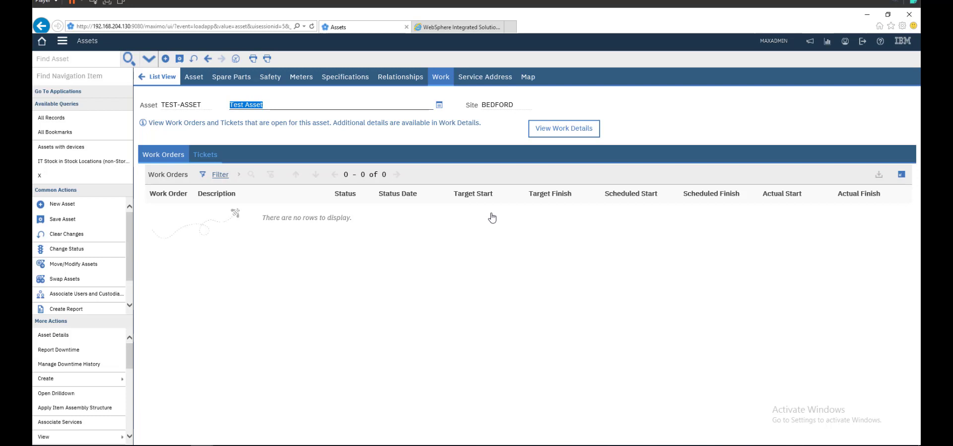
{"action": "key", "text": "Return"}
{"action": "key", "text": "shift+Tab"}
{"action": "key", "text": "Return"}
{"action": "key", "text": "Tab"}
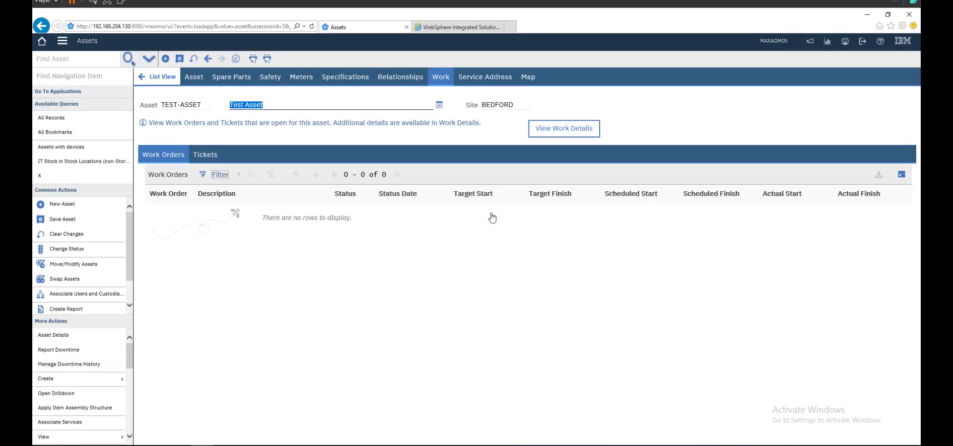
{"action": "key", "text": "shift+Tab"}
{"action": "key", "text": "Return"}
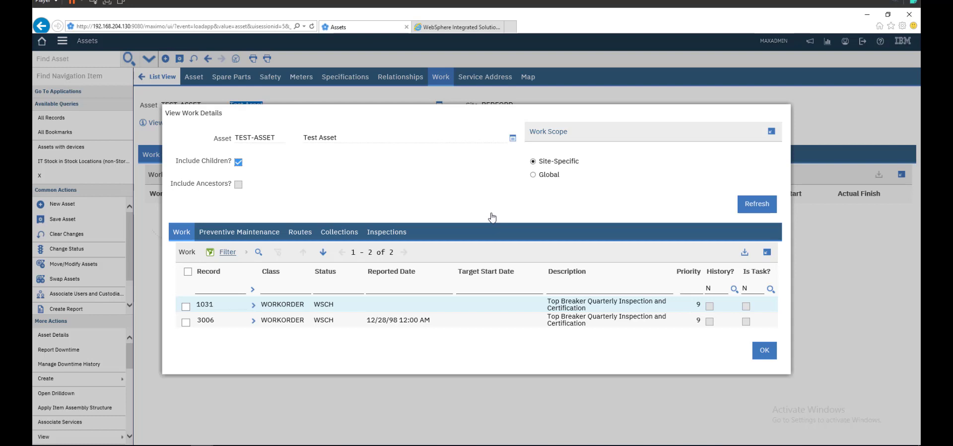
{"action": "key", "text": "space"}
{"action": "key", "text": "Tab"}
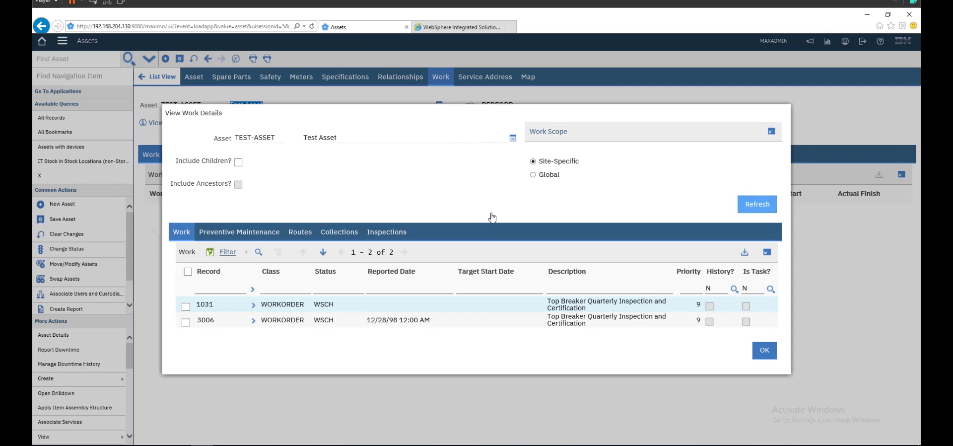
{"action": "key", "text": "Return"}
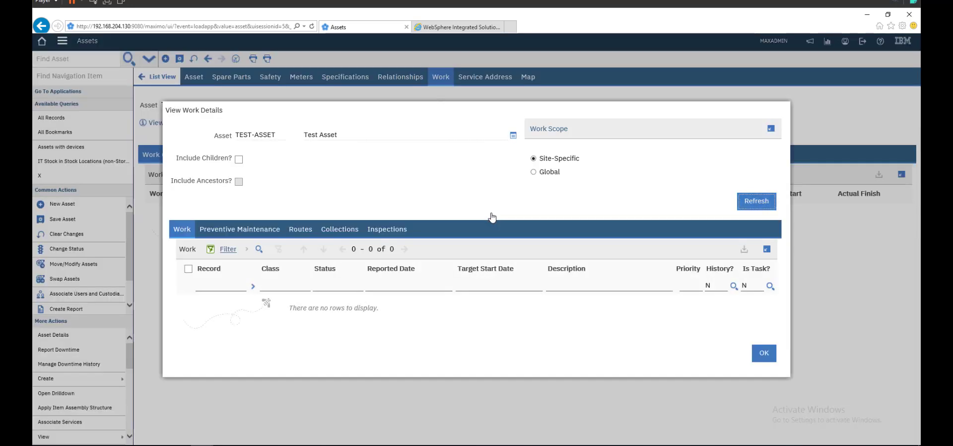
{"action": "key", "text": "Tab"}
{"action": "type", "text": "y"}
{"action": "key", "text": "Return"}
{"action": "key", "text": "Tab"}
{"action": "key", "text": "Return"}
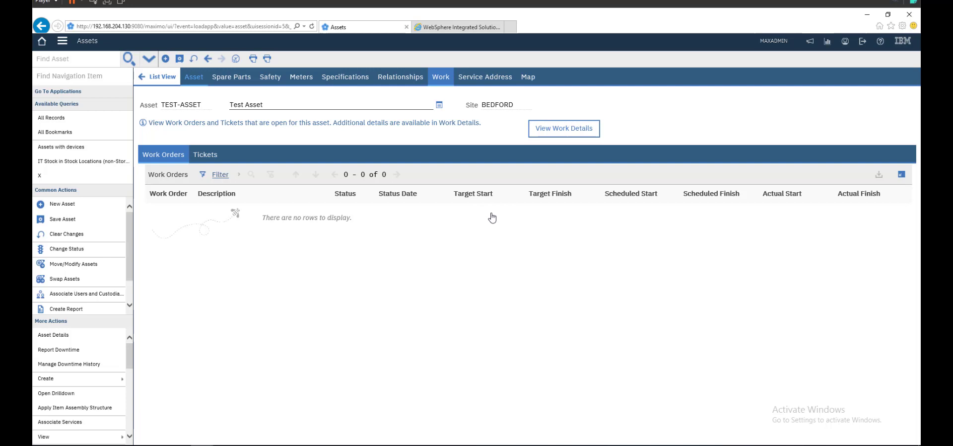
Step: Return to the Asset tab, skip the image upload, and scroll to Purchase Information and Costs
{"action": "key", "text": "Return"}
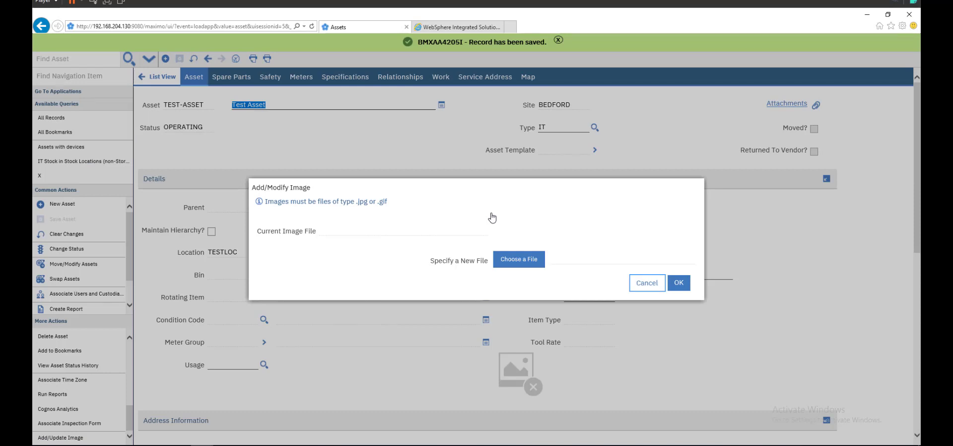
{"action": "key", "text": "Escape"}
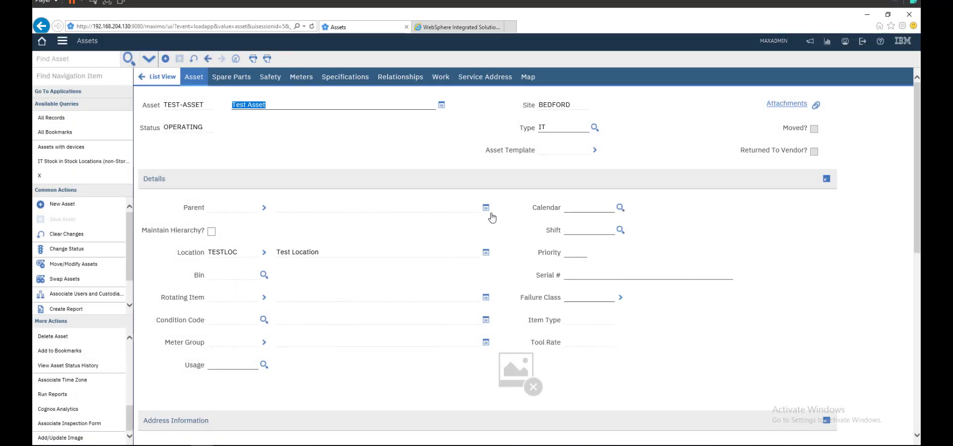
{"action": "scroll", "coordinate": [491, 217], "scroll_direction": "down", "scroll_amount": 5}
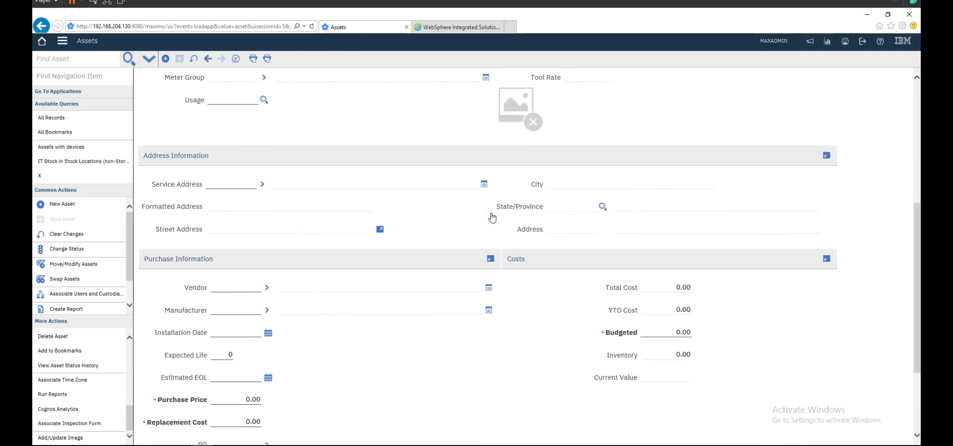
Step: Enter 100000 as the asset's Budgeted cost in the Costs section
{"action": "key", "text": "Tab"}
{"action": "type", "text": "10000"}
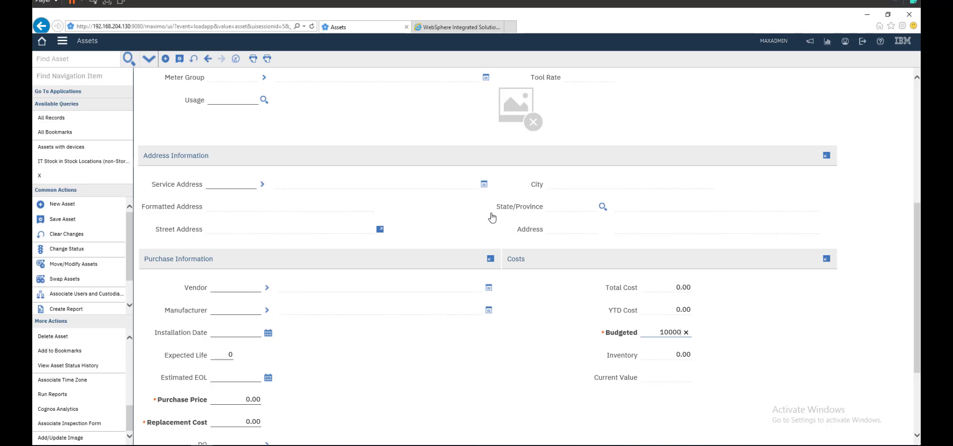
{"action": "type", "text": "0"}
{"action": "scroll", "coordinate": [492, 217], "scroll_direction": "down", "scroll_amount": 1}
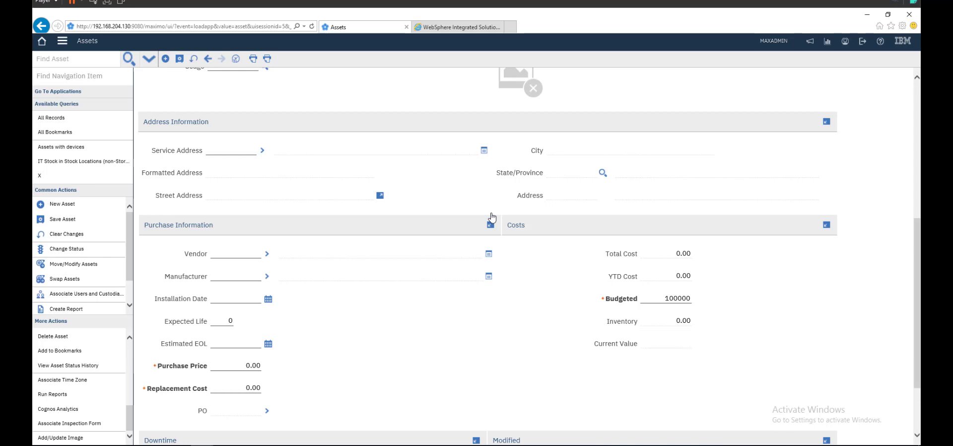
{"action": "scroll", "coordinate": [491, 217], "scroll_direction": "down", "scroll_amount": 3}
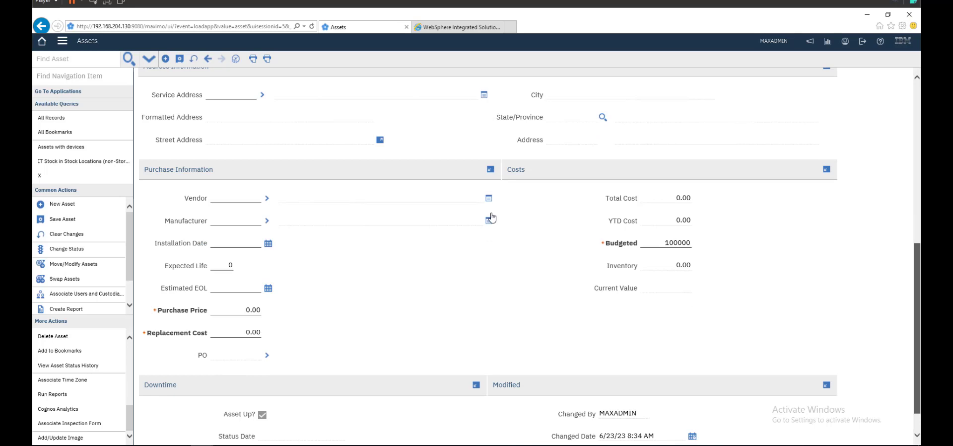
{"action": "scroll", "coordinate": [492, 217], "scroll_direction": "up", "scroll_amount": 3}
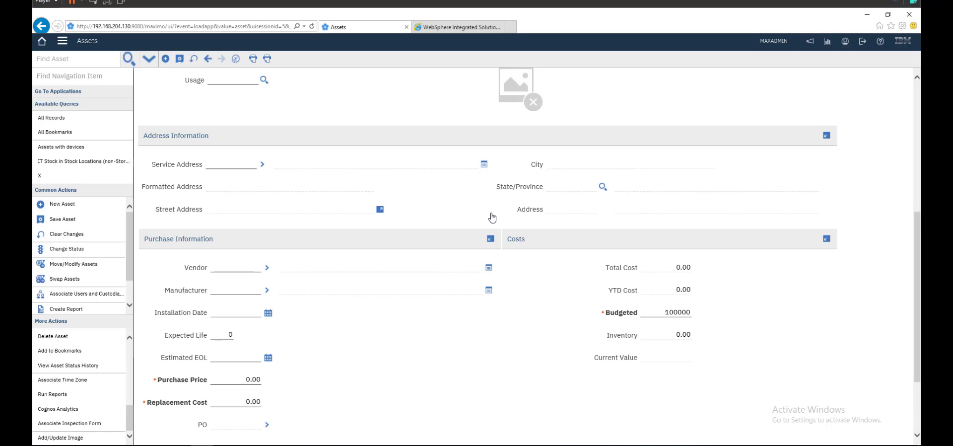
{"action": "scroll", "coordinate": [492, 217], "scroll_direction": "up", "scroll_amount": 5}
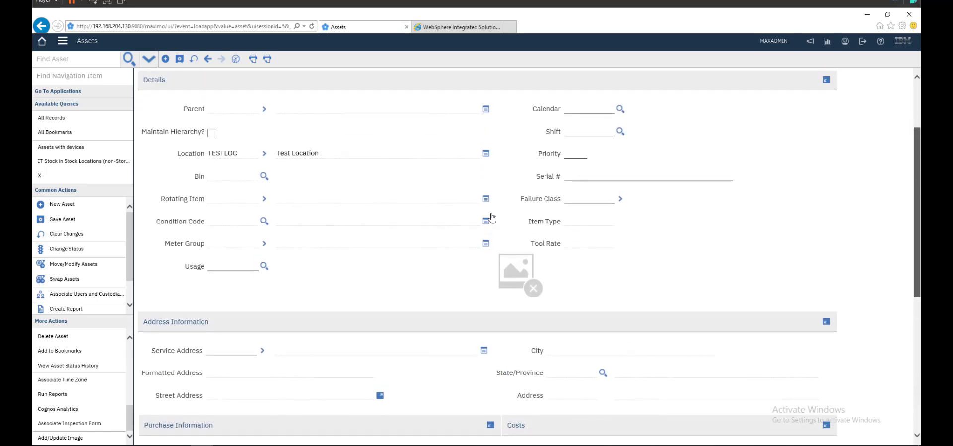
{"action": "scroll", "coordinate": [492, 217], "scroll_direction": "up", "scroll_amount": 1}
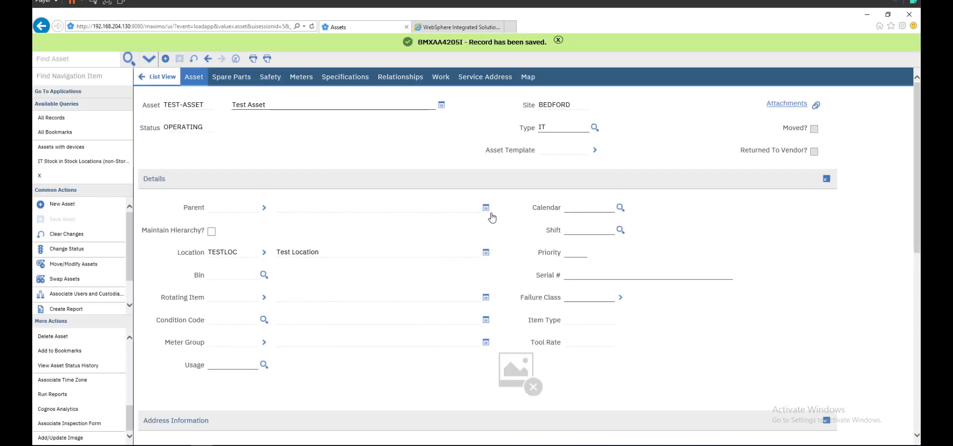
{"action": "key", "text": "Return"}
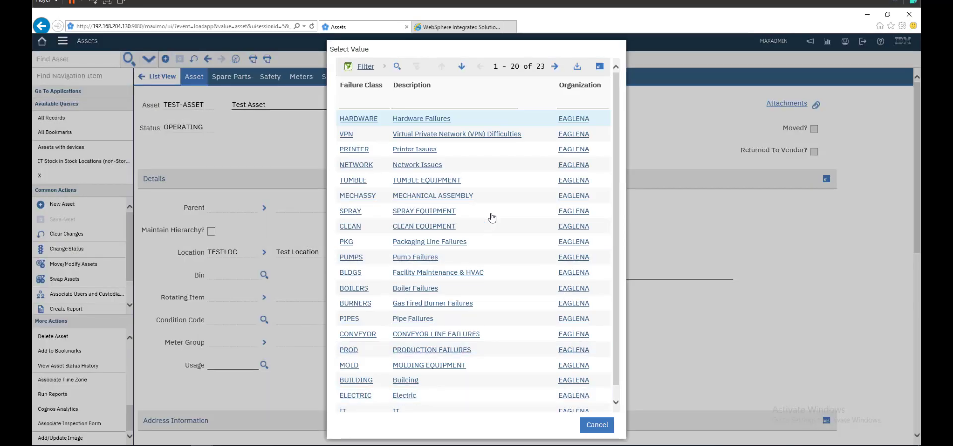
{"action": "key", "text": "Escape"}
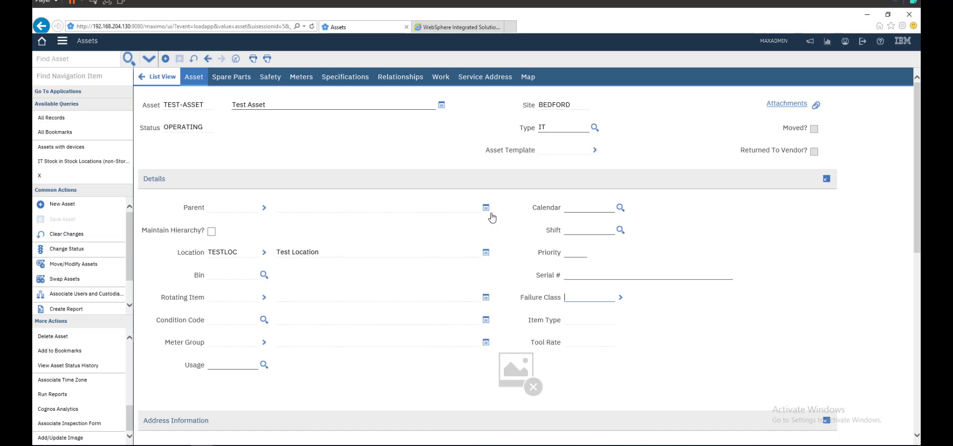
{"action": "scroll", "coordinate": [491, 217], "scroll_direction": "down", "scroll_amount": 8}
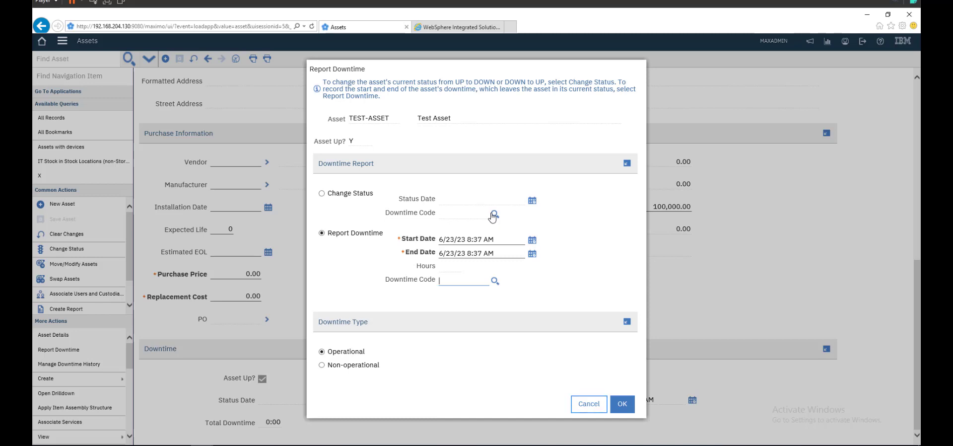
{"action": "key", "text": "Escape"}
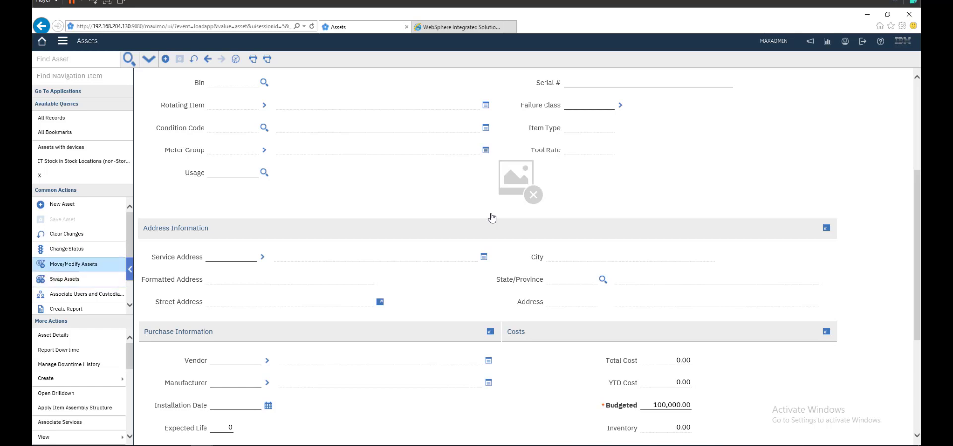
{"action": "key", "text": "Return"}
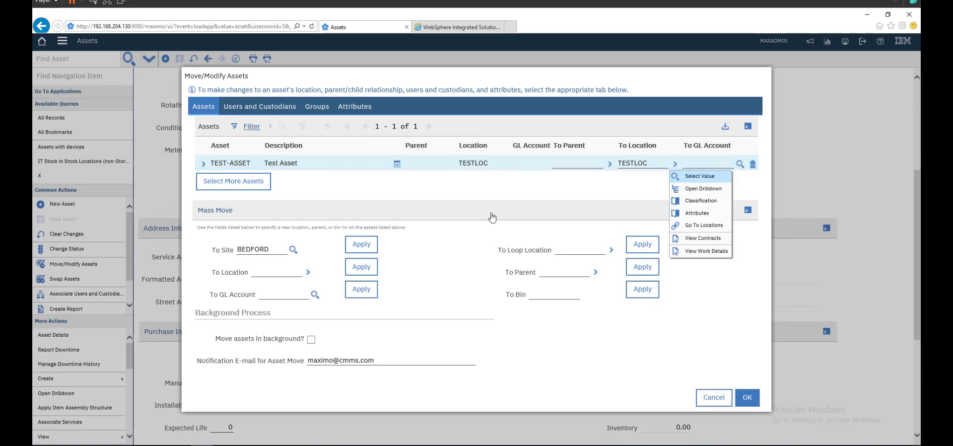
{"action": "key", "text": "Escape"}
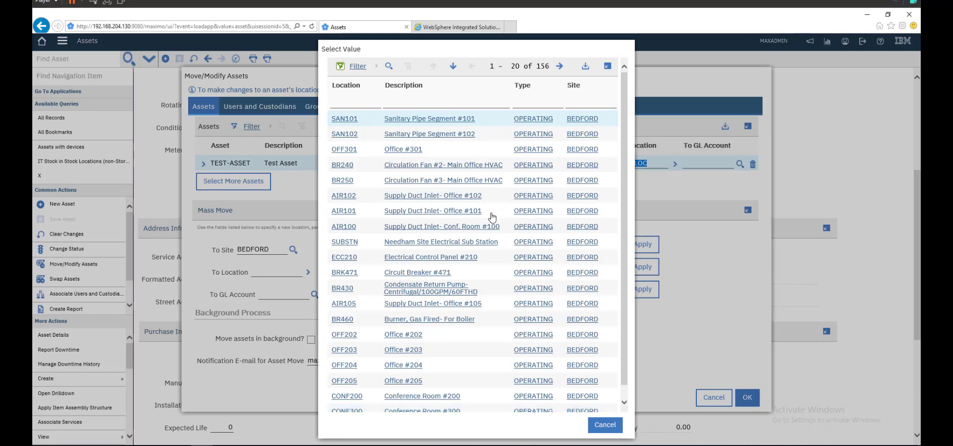
{"action": "key", "text": "Escape"}
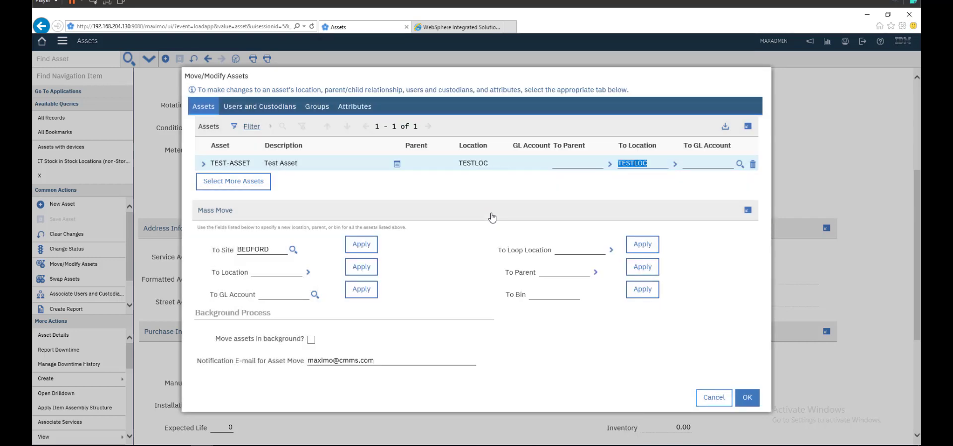
{"action": "key", "text": "Escape"}
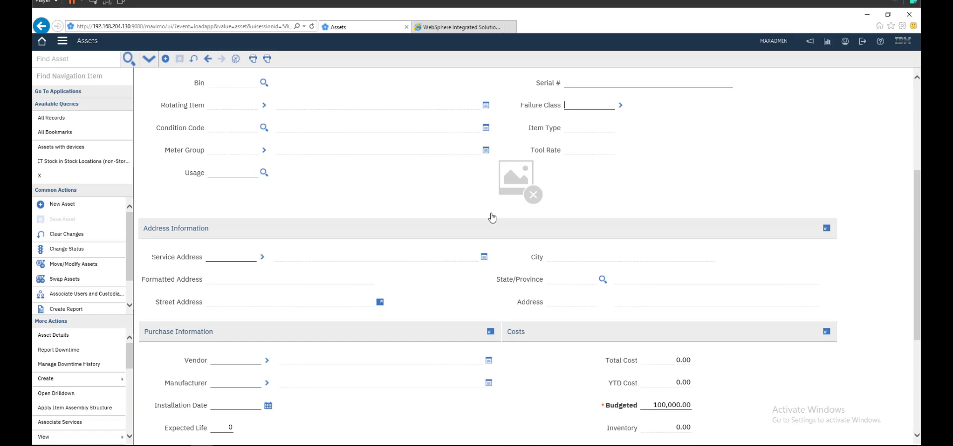
{"action": "mouse_move", "coordinate": [74, 378]}
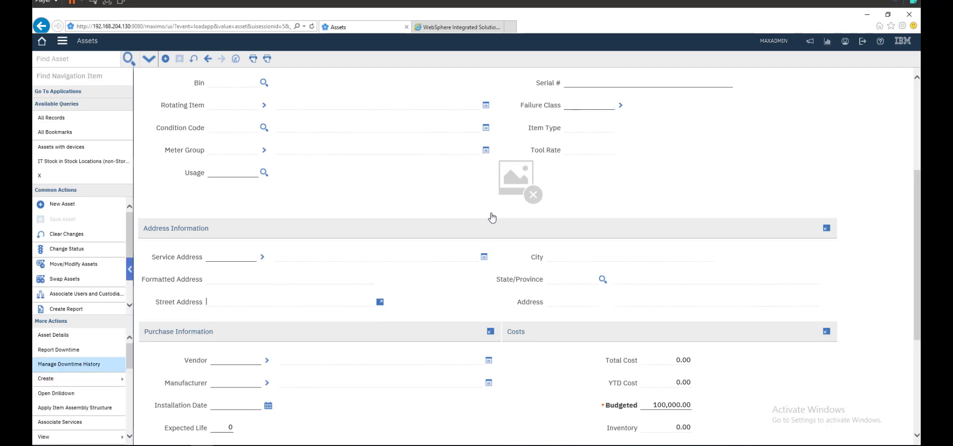
{"action": "mouse_move", "coordinate": [75, 436]}
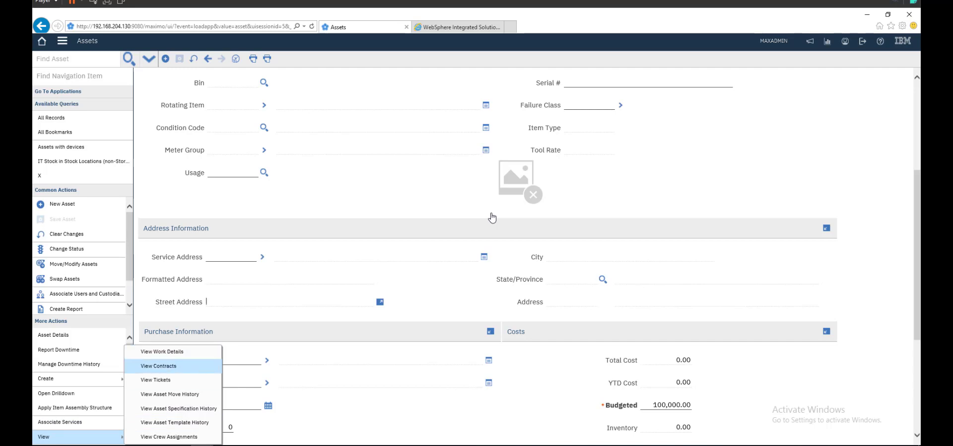
{"action": "key", "text": "Down"}
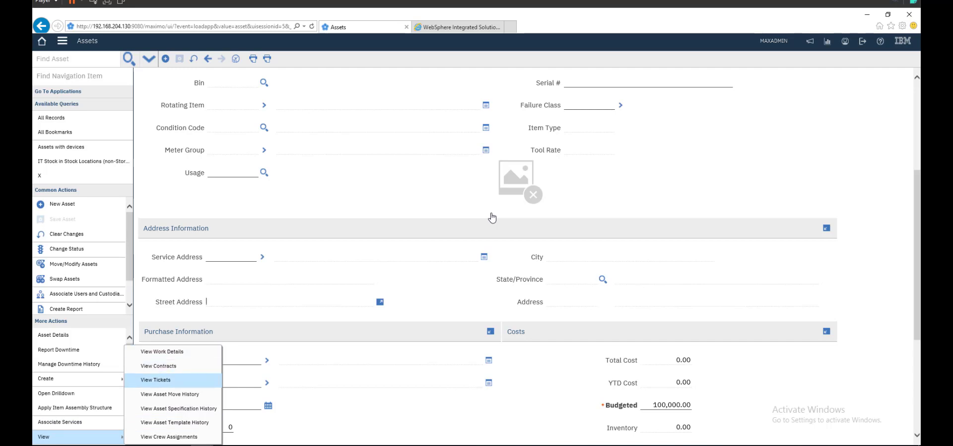
{"action": "key", "text": "Down"}
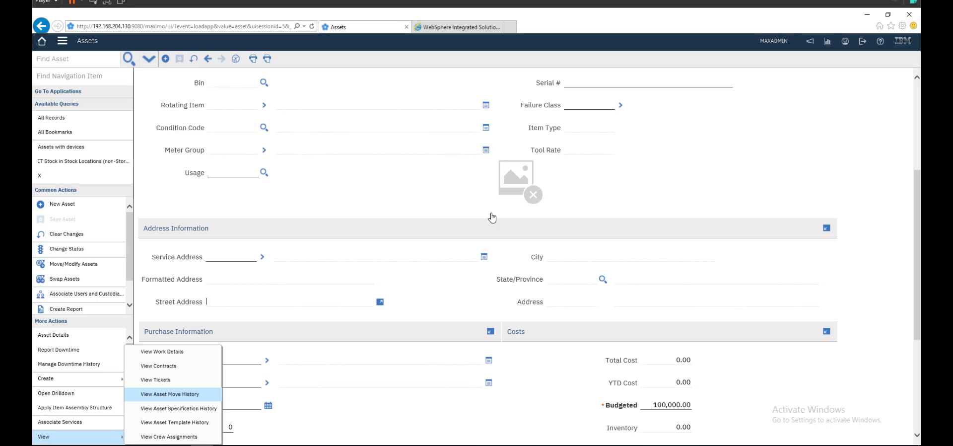
{"action": "key", "text": "Down"}
{"action": "key", "text": "Down"}
{"action": "key", "text": "Down"}
{"action": "key", "text": "Up"}
{"action": "key", "text": "Up"}
{"action": "key", "text": "Up"}
{"action": "key", "text": "Up"}
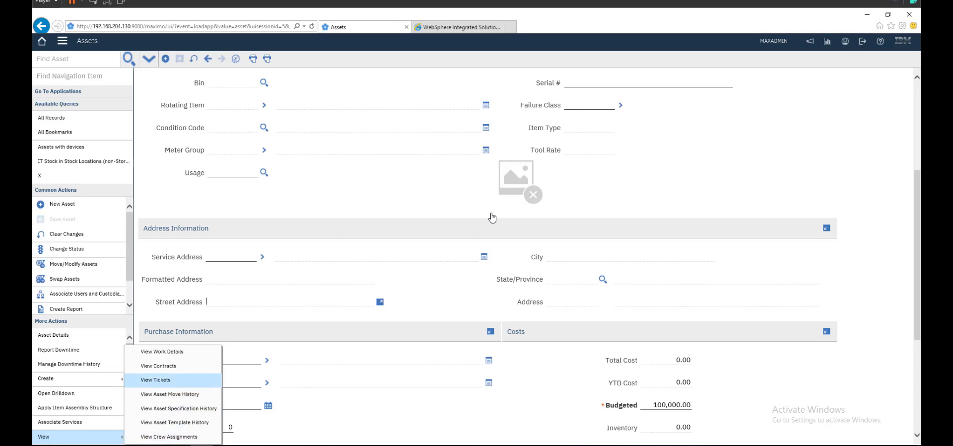
{"action": "key", "text": "Escape"}
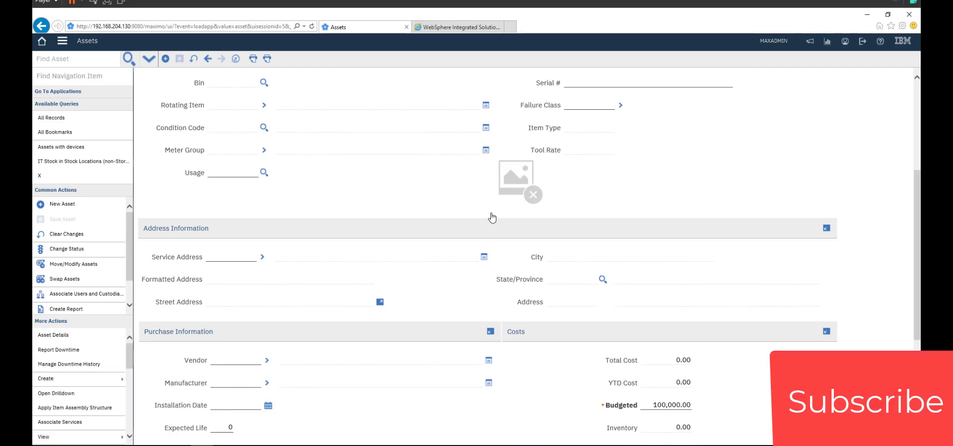
{"action": "scroll", "coordinate": [492, 217], "scroll_direction": "up", "scroll_amount": 4}
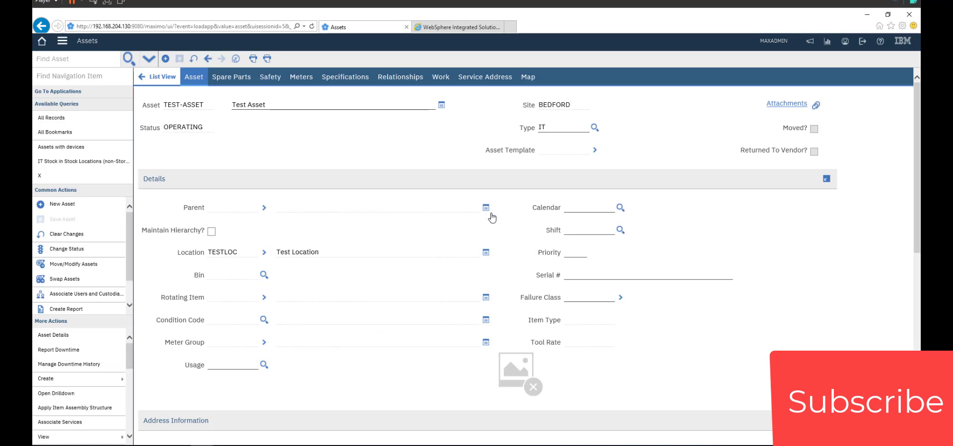